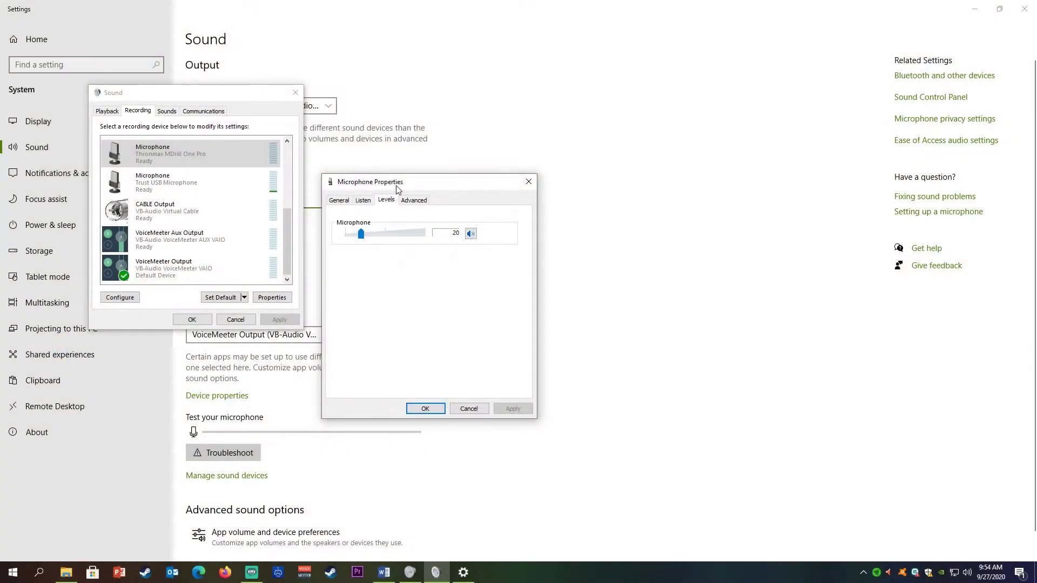
# Step: Close the microphone's level settings and reopen the properties of the Thronmax MDrill One Pro microphone from the recording devices
pyautogui.moveTo(396, 186); pyautogui.dragTo(425, 182)
pyautogui.click(553, 179)
pyautogui.click(146, 111)
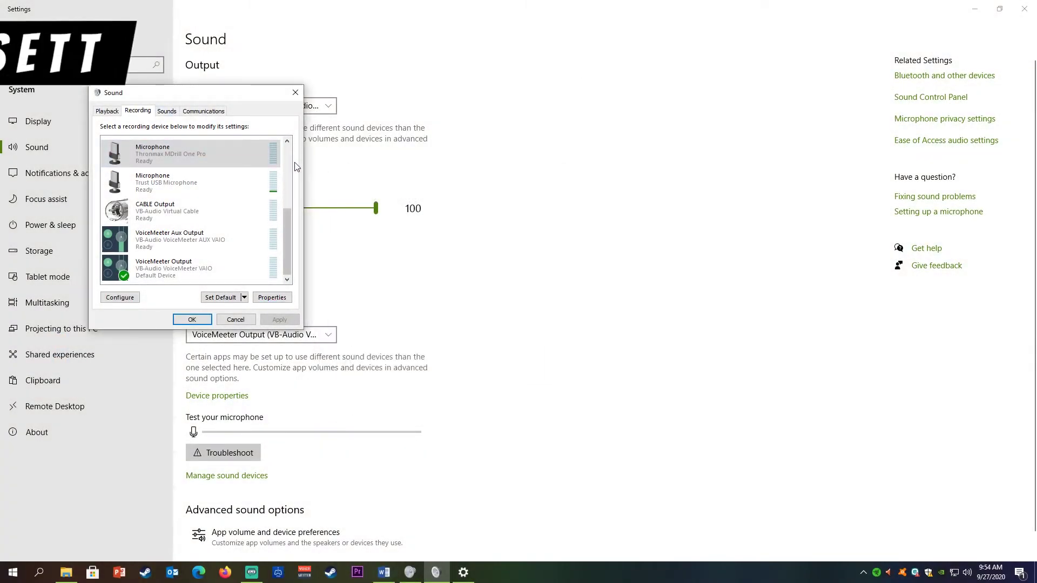
pyautogui.scroll(1, 286, 240)
pyautogui.click(207, 192)
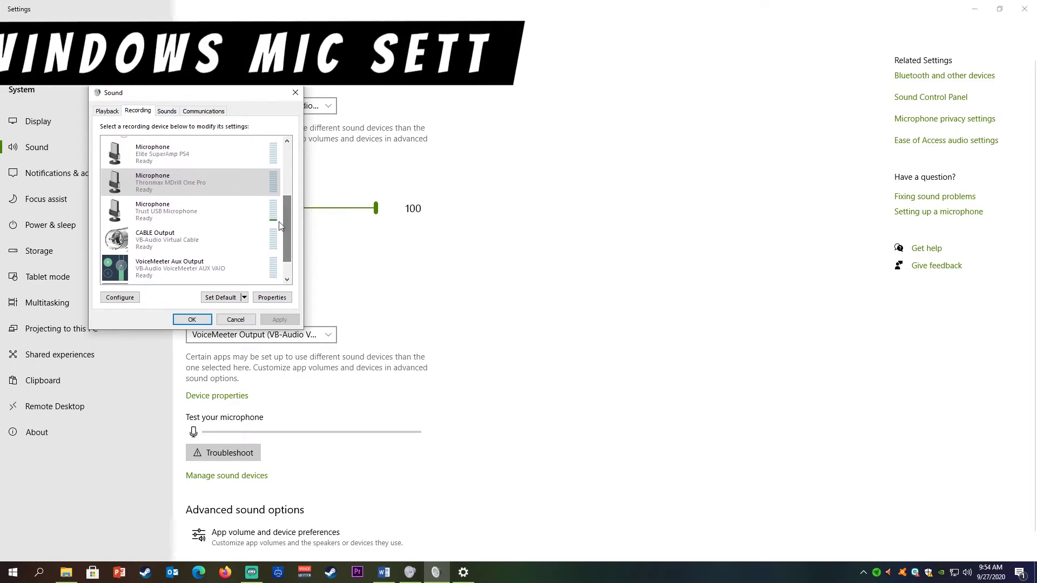
pyautogui.rightClick(208, 192)
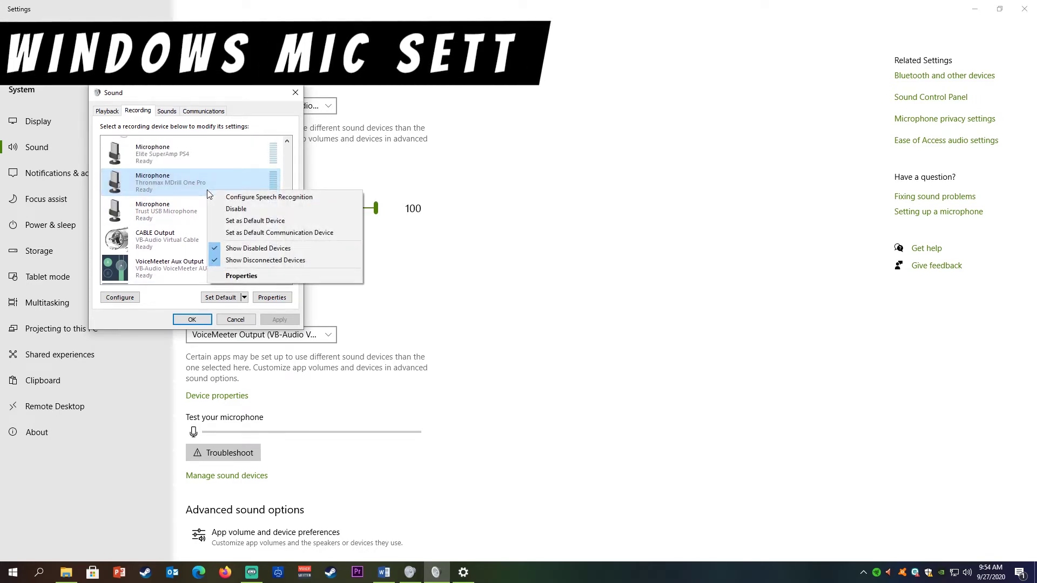
pyautogui.click(256, 275)
pyautogui.click(169, 153)
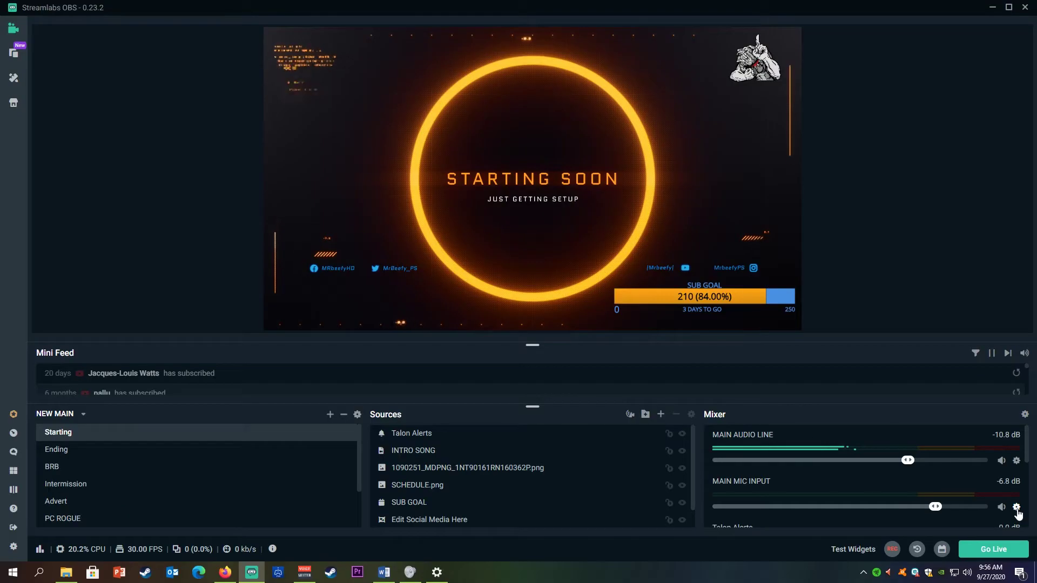
# Step: Switch to Streamlabs OBS and open the source filters of the MAIN MIC INPUT mixer channel
pyautogui.click(1029, 458)
pyautogui.click(916, 349)
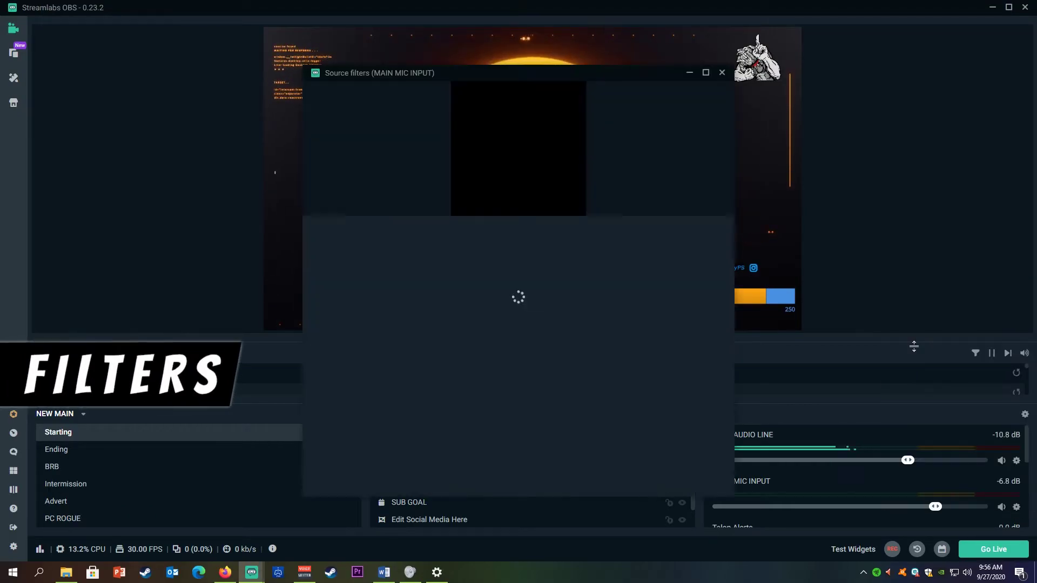
pyautogui.moveTo(578, 75); pyautogui.dragTo(352, 76)
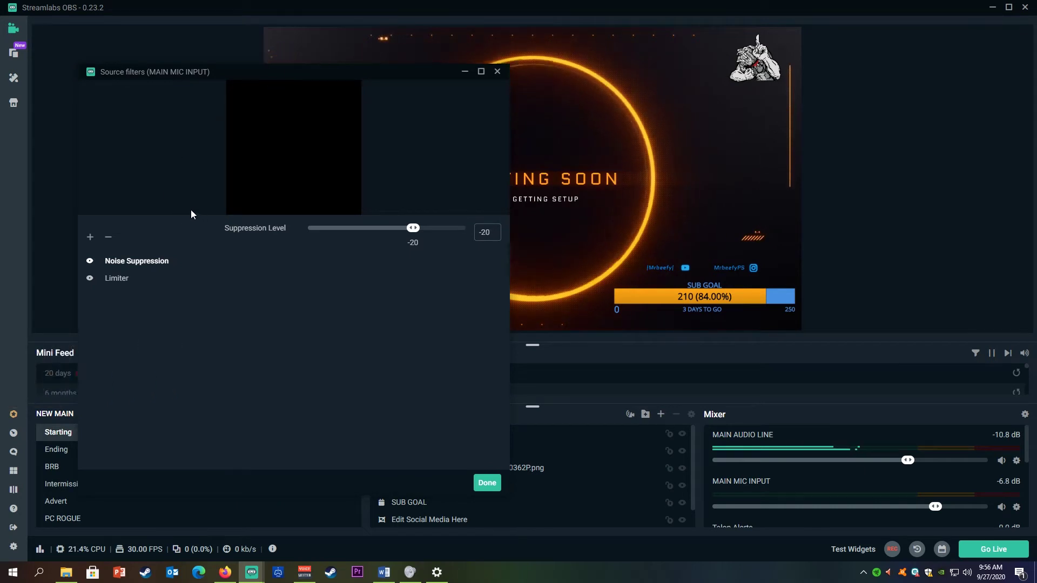
# Step: Start adding a source filter to view the available filter types, and cancel without adding one
pyautogui.click(90, 237)
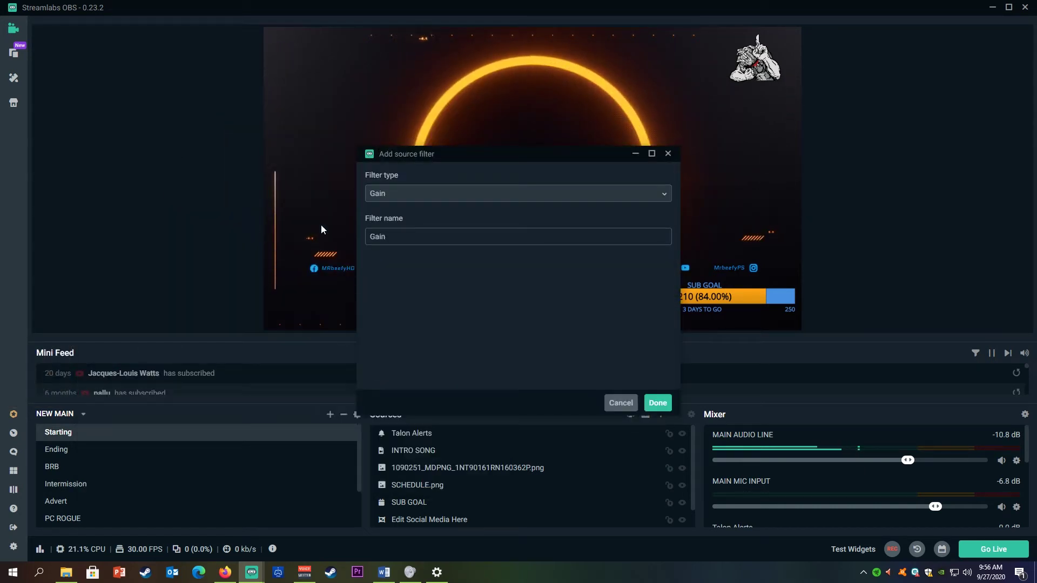
pyautogui.click(423, 194)
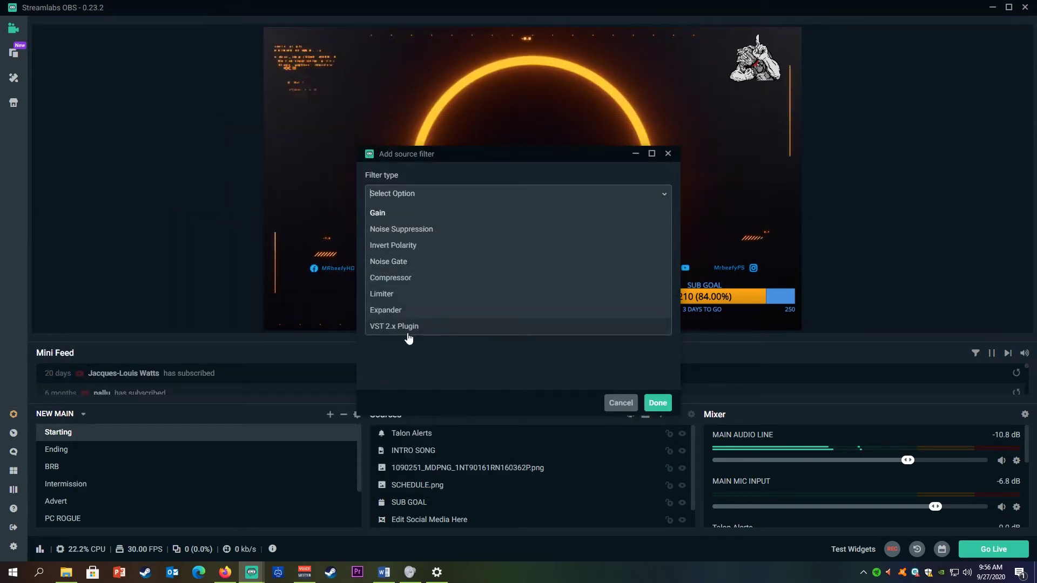
pyautogui.click(410, 364)
pyautogui.moveTo(392, 238); pyautogui.dragTo(361, 238)
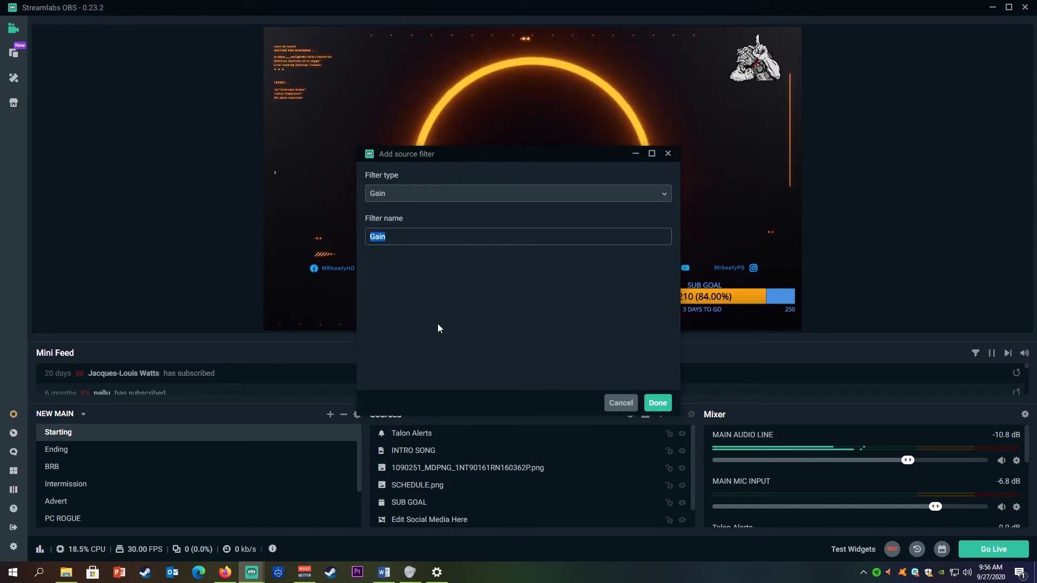
pyautogui.click(621, 404)
# Step: Review the Noise Suppression and Limiter settings of the main microphone, and close its source filters
pyautogui.moveTo(603, 233); pyautogui.dragTo(637, 236)
pyautogui.click(269, 279)
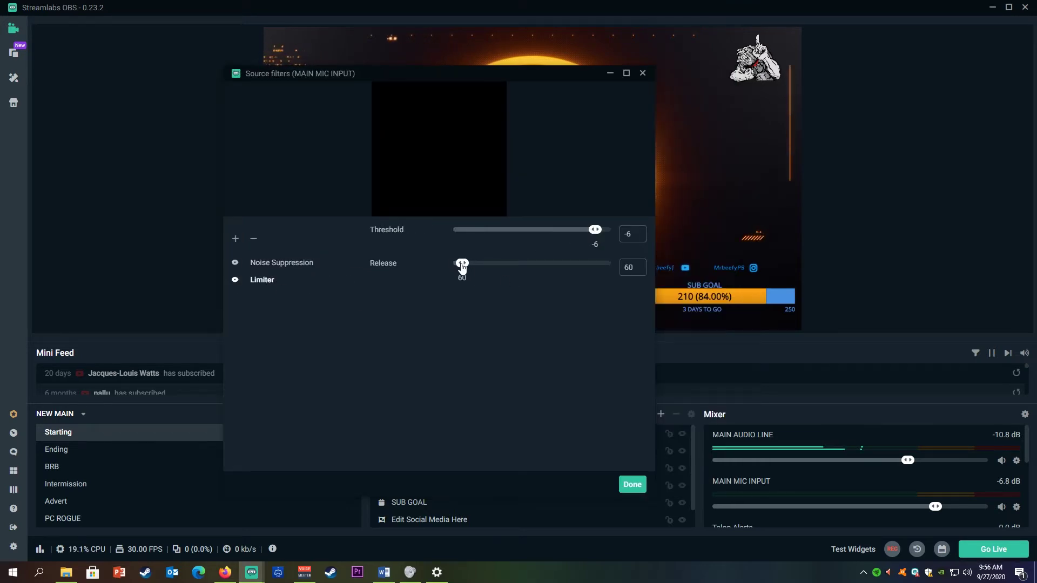
pyautogui.click(633, 485)
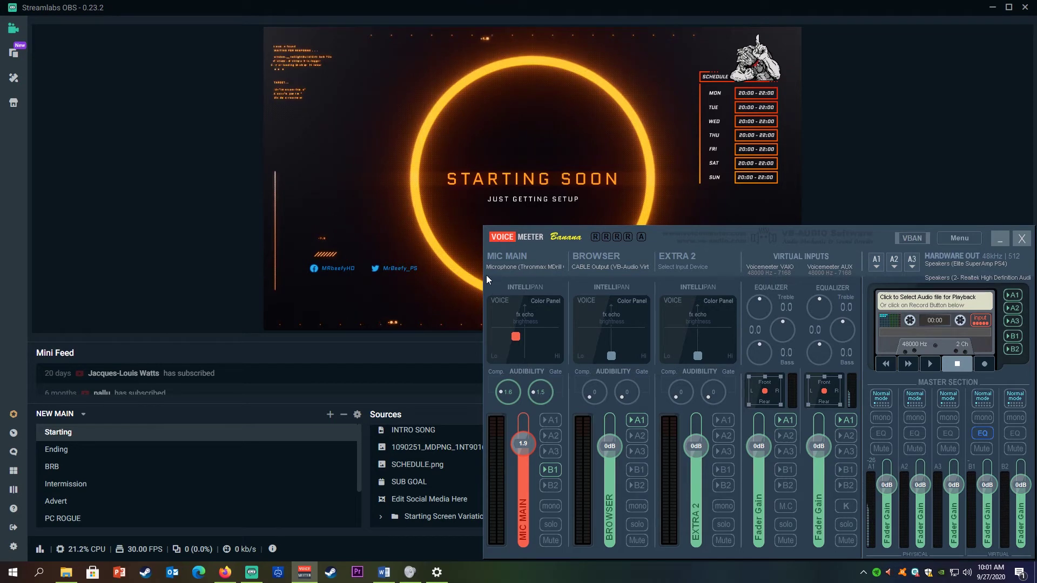
# Step: In VoiceMeeter Banana, select WDM: Microphone (Thronmax MDrill One Pro) as the MIC MAIN input device
pyautogui.click(563, 270)
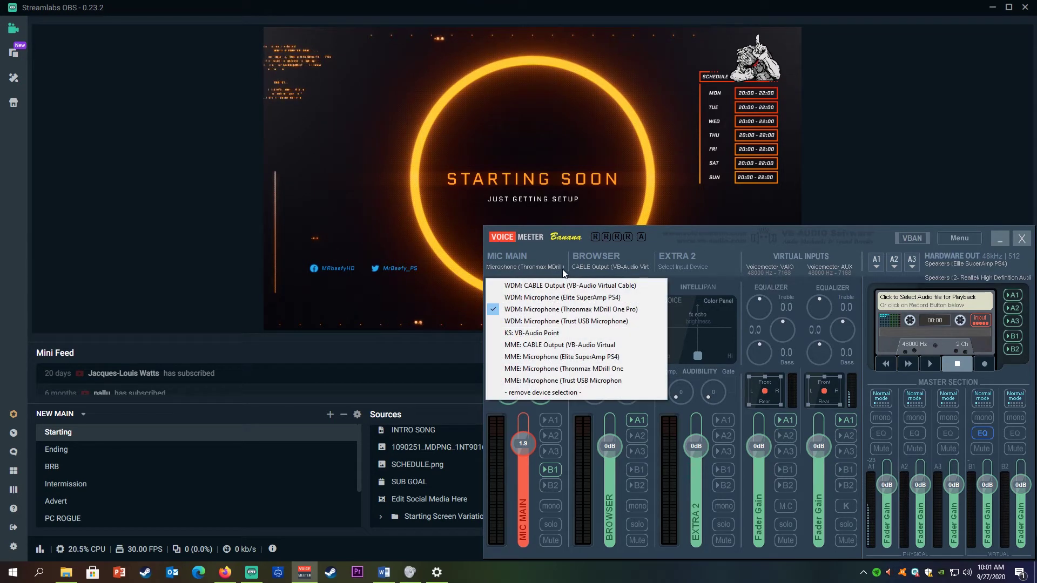
pyautogui.click(545, 310)
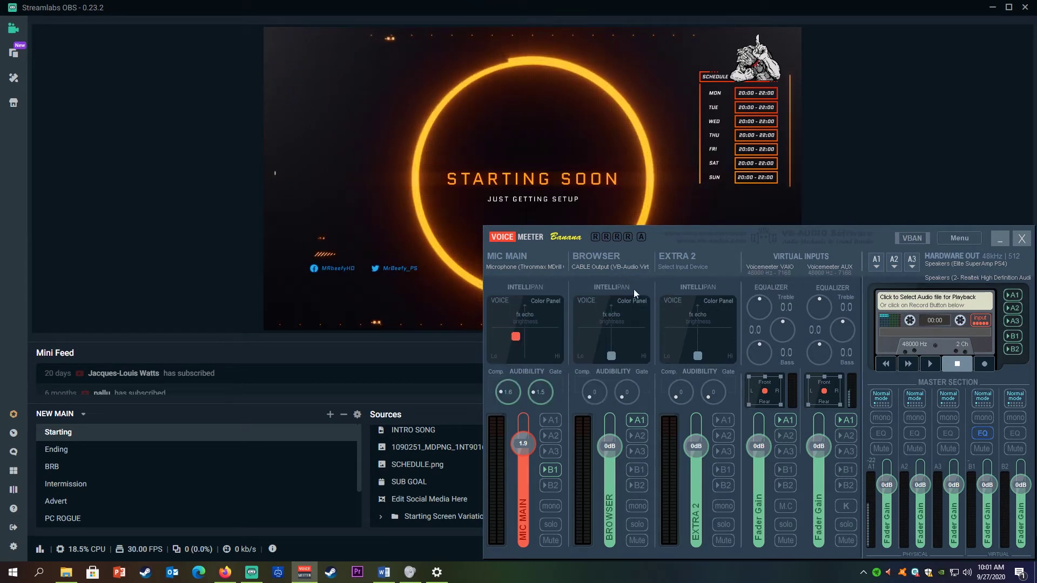
# Step: Check the BROWSER channel's input device choices and Mozilla Firefox's output choices in the Windows app volume preferences
pyautogui.click(618, 263)
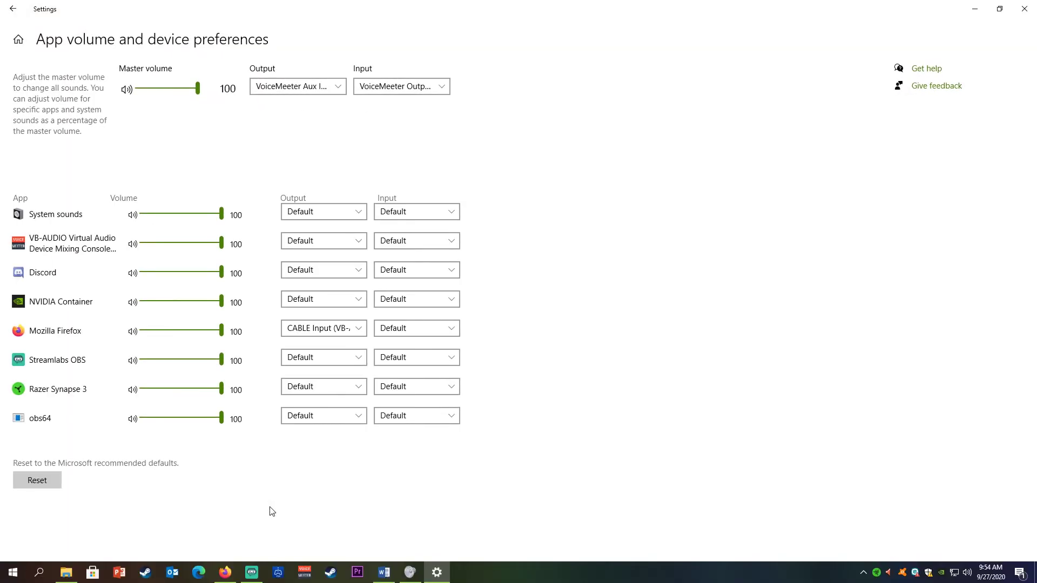
pyautogui.click(358, 330)
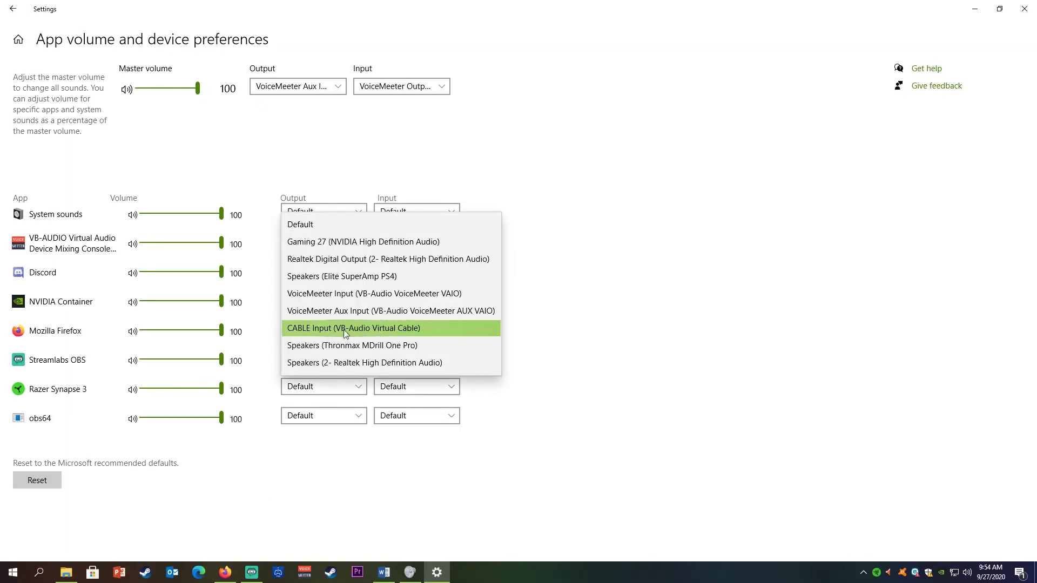
pyautogui.click(466, 330)
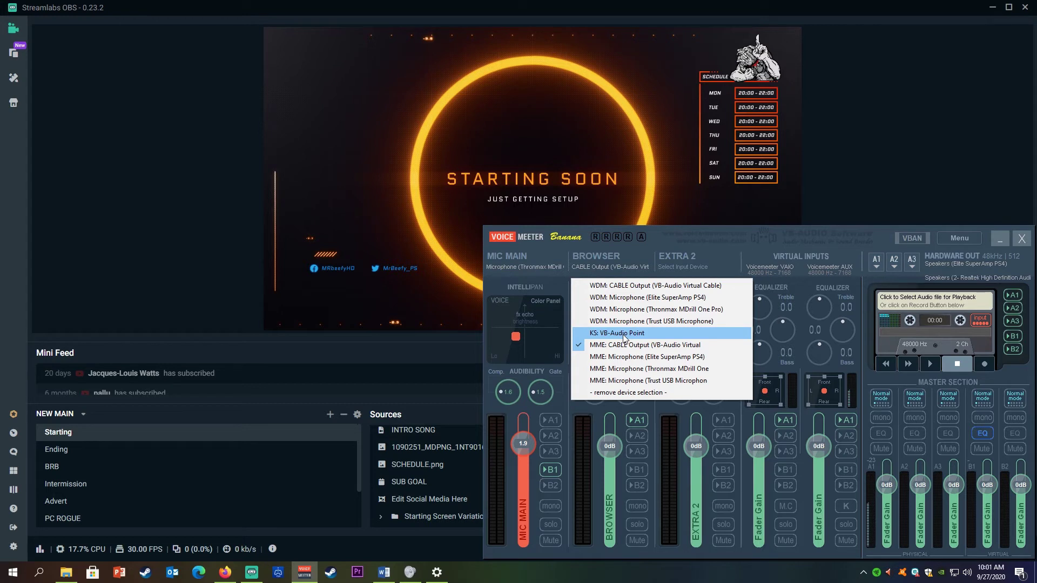
pyautogui.click(629, 261)
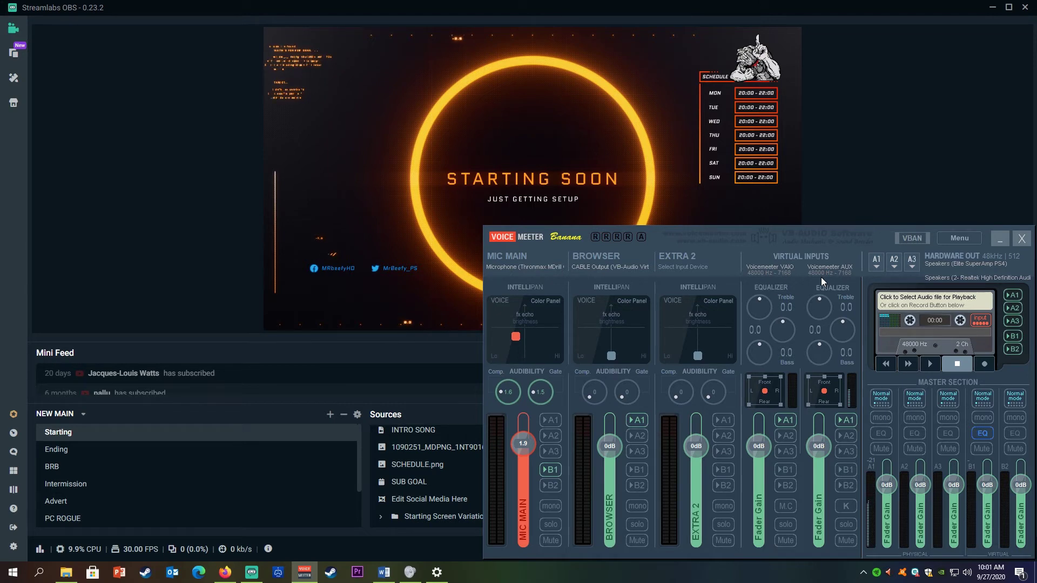
# Step: Check which devices are assigned to the A1 and A2 hardware outputs, without changing them
pyautogui.click(880, 262)
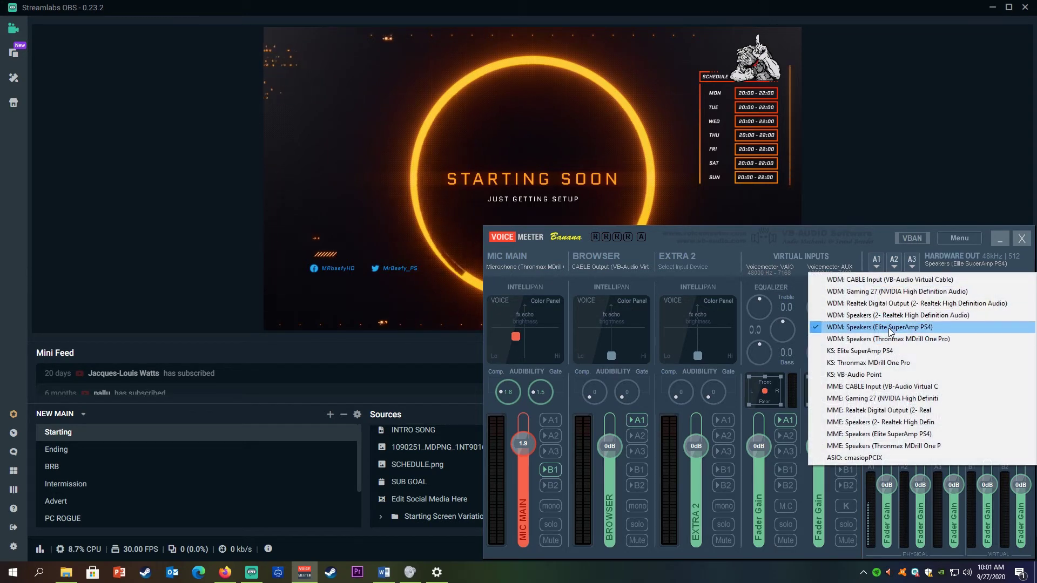
pyautogui.click(909, 262)
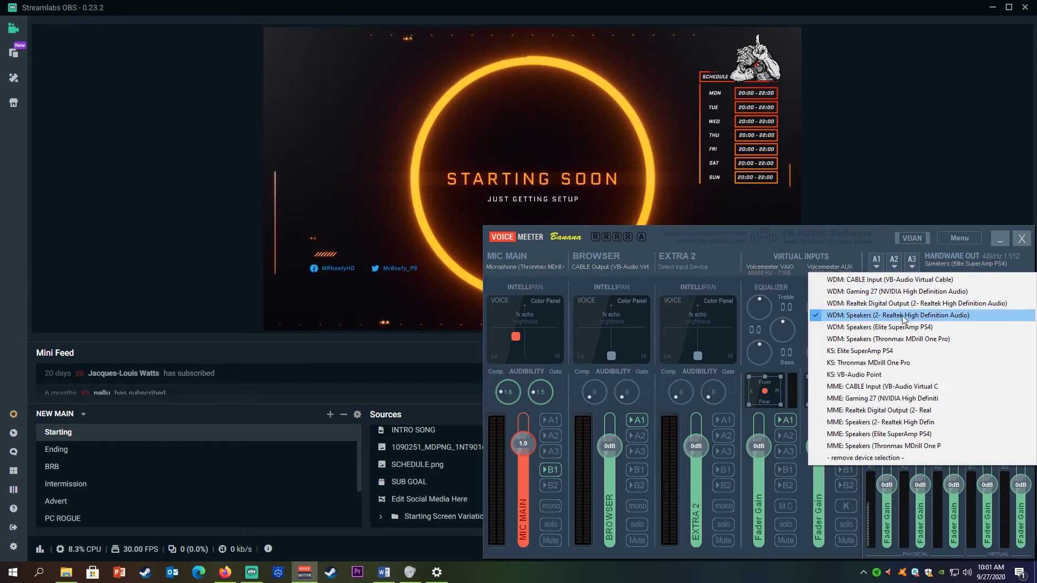
pyautogui.click(860, 233)
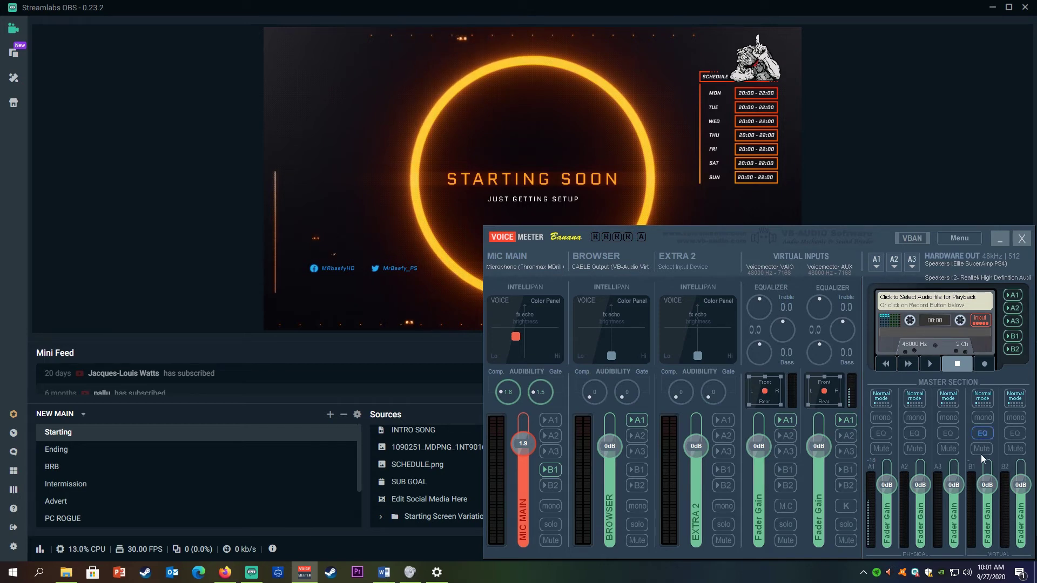
# Step: Open the equalizer of the B1 virtual bus, review its band settings and curve, and close it
pyautogui.rightClick(983, 434)
pyautogui.moveTo(795, 231); pyautogui.dragTo(741, 226)
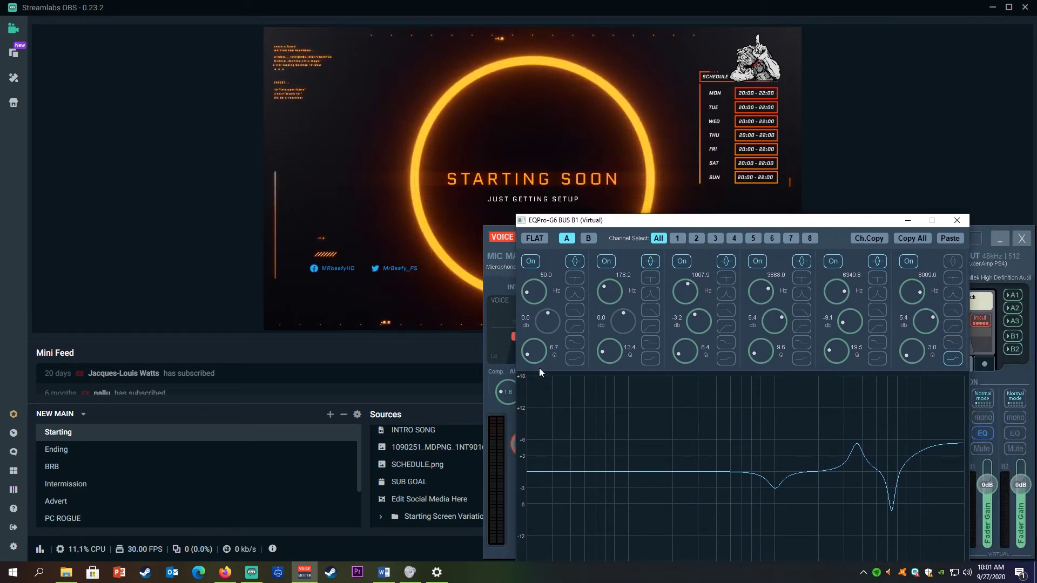
pyautogui.click(958, 221)
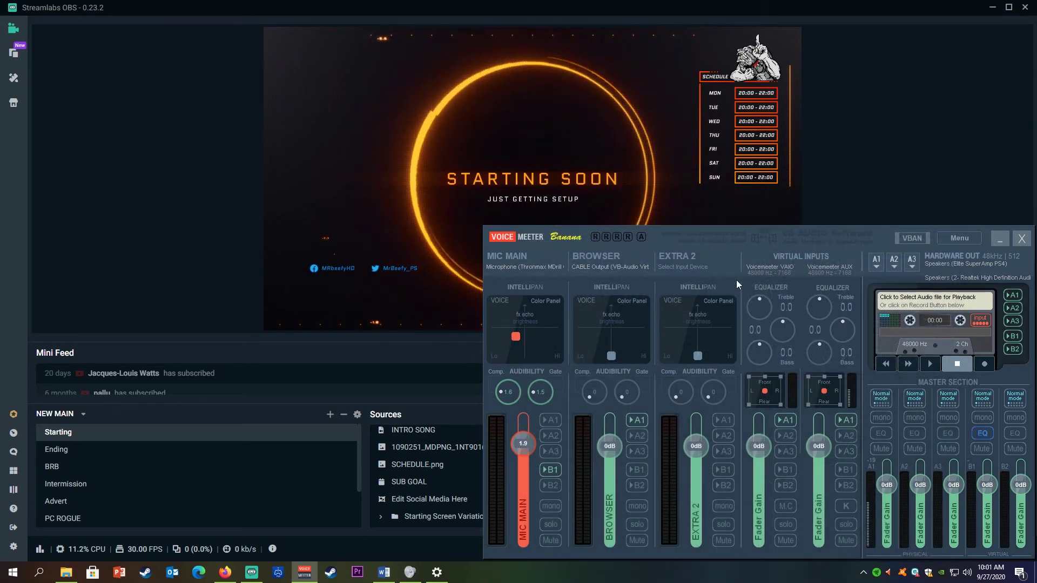
# Step: Adjust the voice color point in the MIC MAIN channel's Intellipan
pyautogui.click(514, 337)
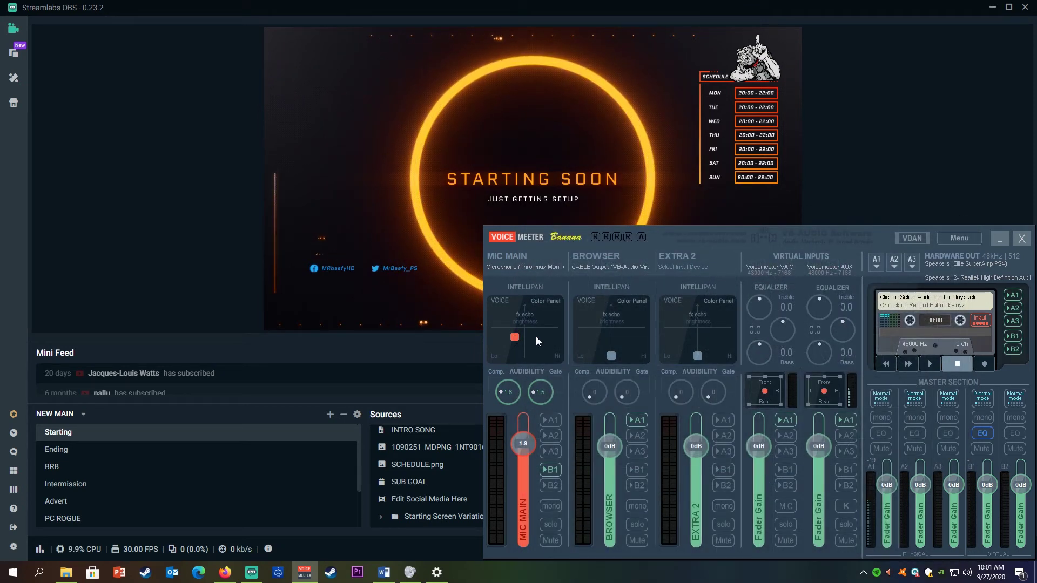